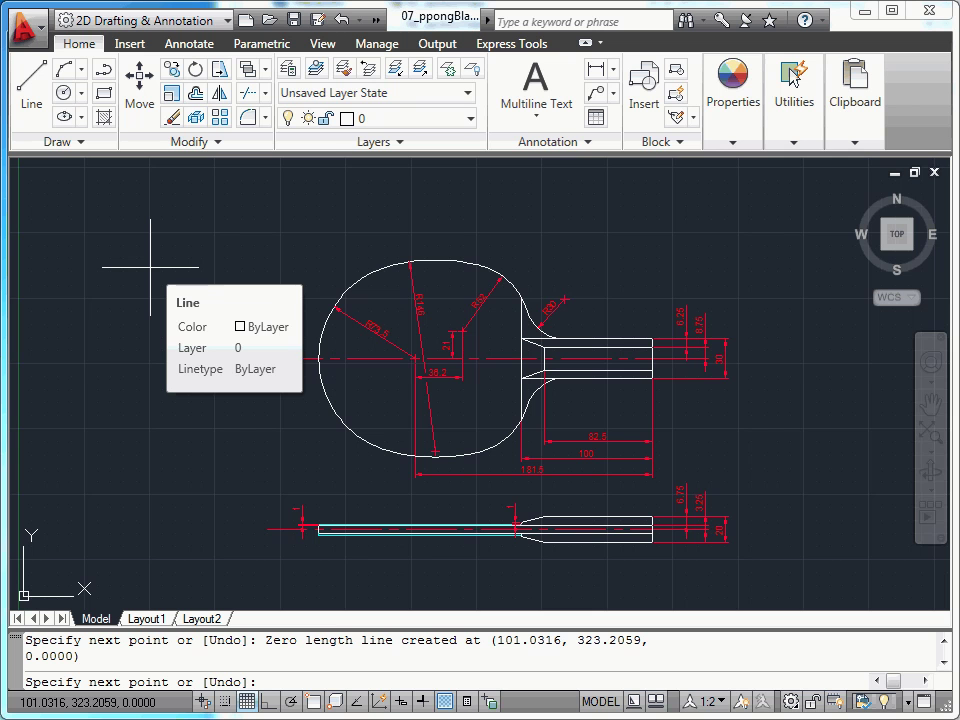
- Pick another point for the line in progress on the ping-pong blade drawing
{"action": "left_click", "coordinate": [150, 268]}
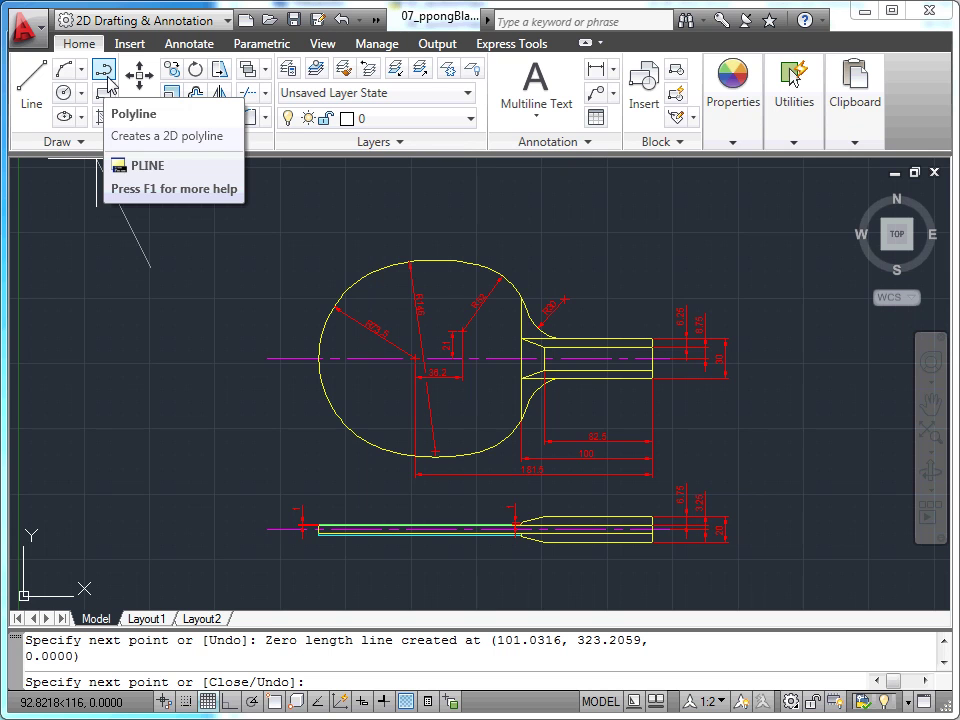
{"action": "mouse_move", "coordinate": [103, 69]}
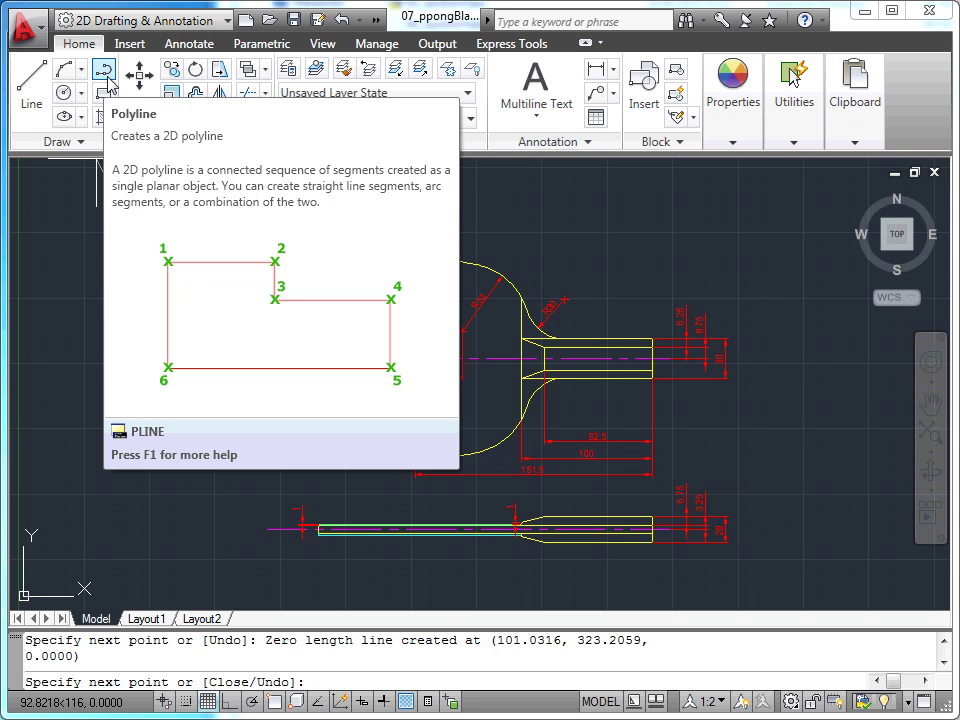
{"action": "key", "text": "F1"}
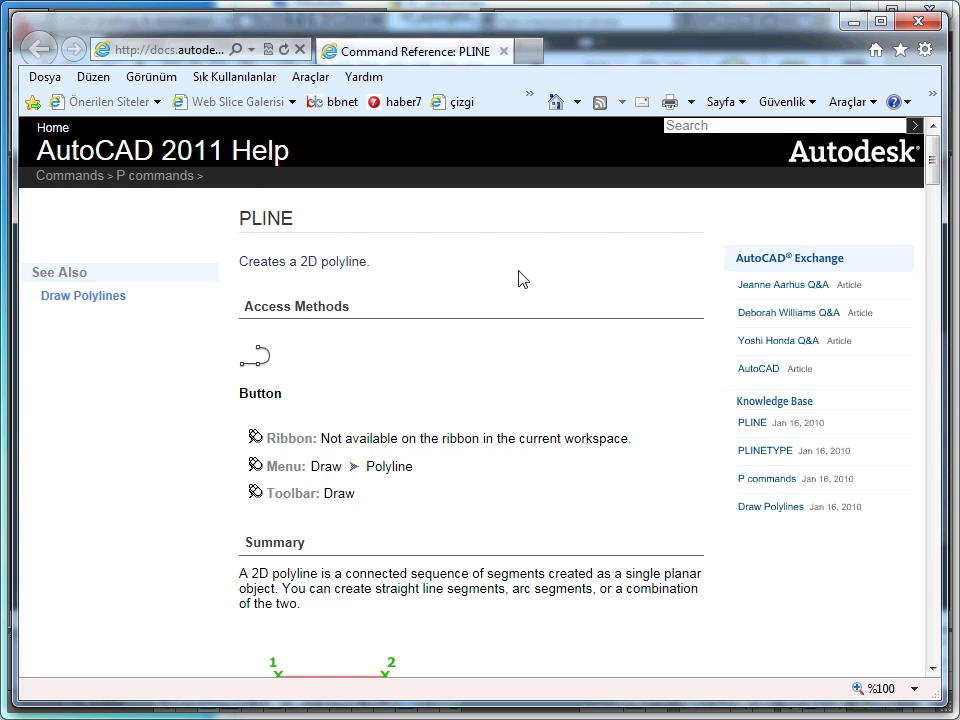
{"action": "scroll", "coordinate": [930, 210], "scroll_direction": "down", "scroll_amount": 2}
{"action": "left_click_drag", "start_coordinate": [928, 203], "coordinate": [925, 282]}
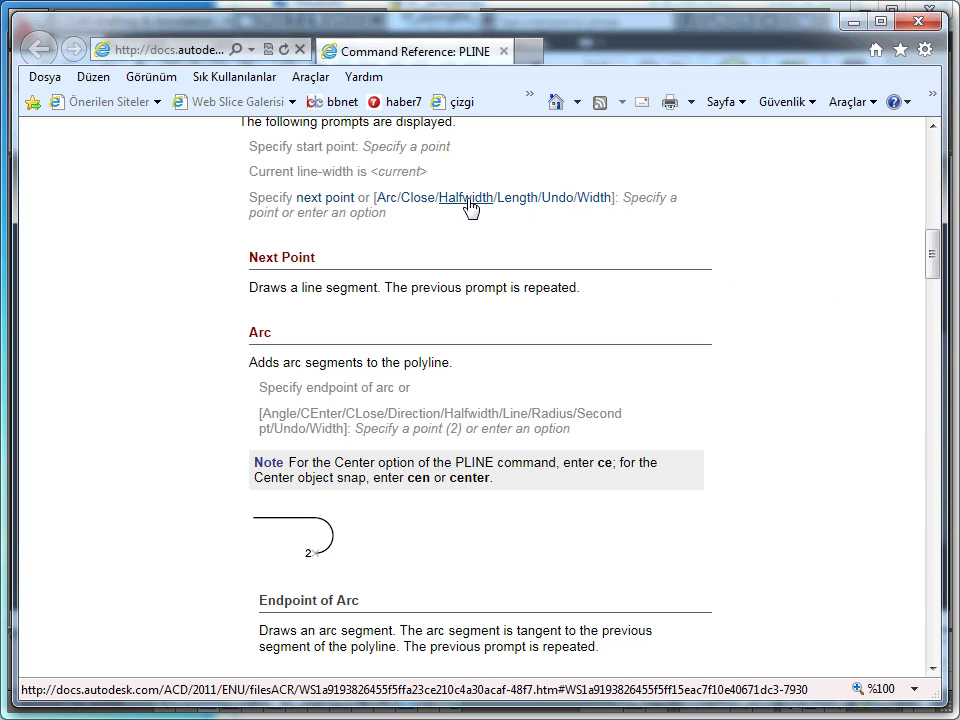
{"action": "left_click", "coordinate": [418, 200]}
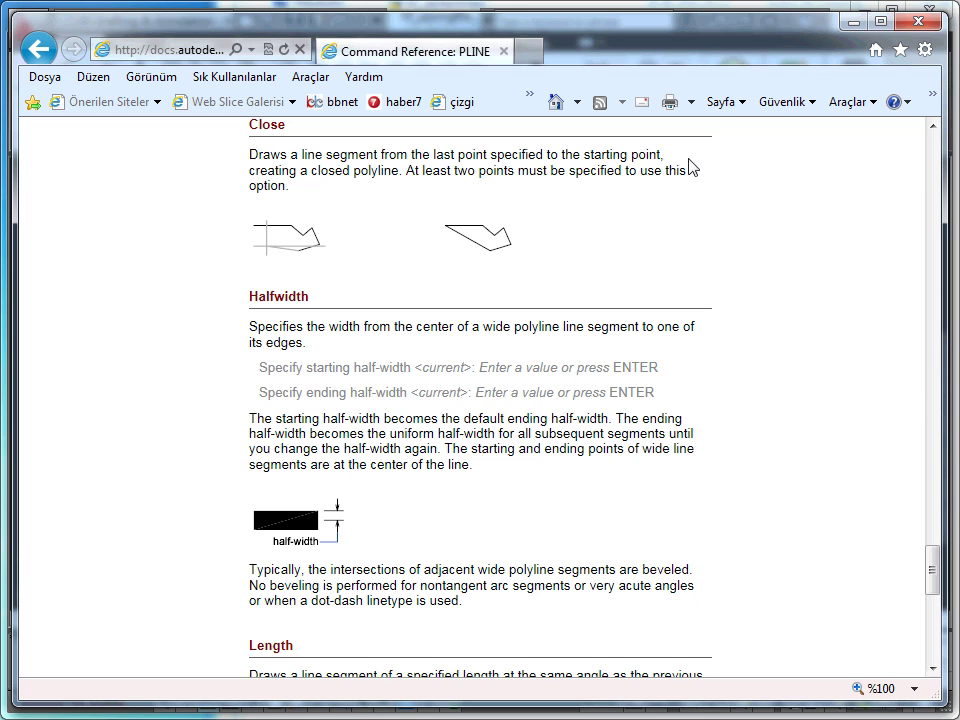
{"action": "left_click", "coordinate": [927, 21]}
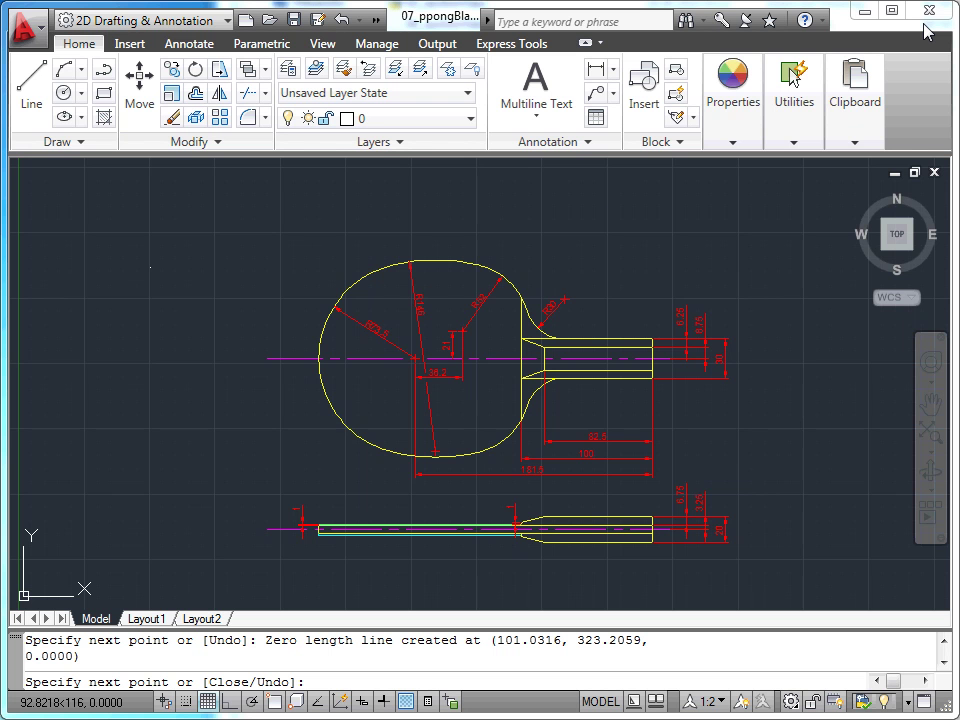
- Open Plot from the Quick Access flyout, close it without plotting, and start a circle
{"action": "left_click", "coordinate": [377, 20]}
{"action": "left_click", "coordinate": [417, 44]}
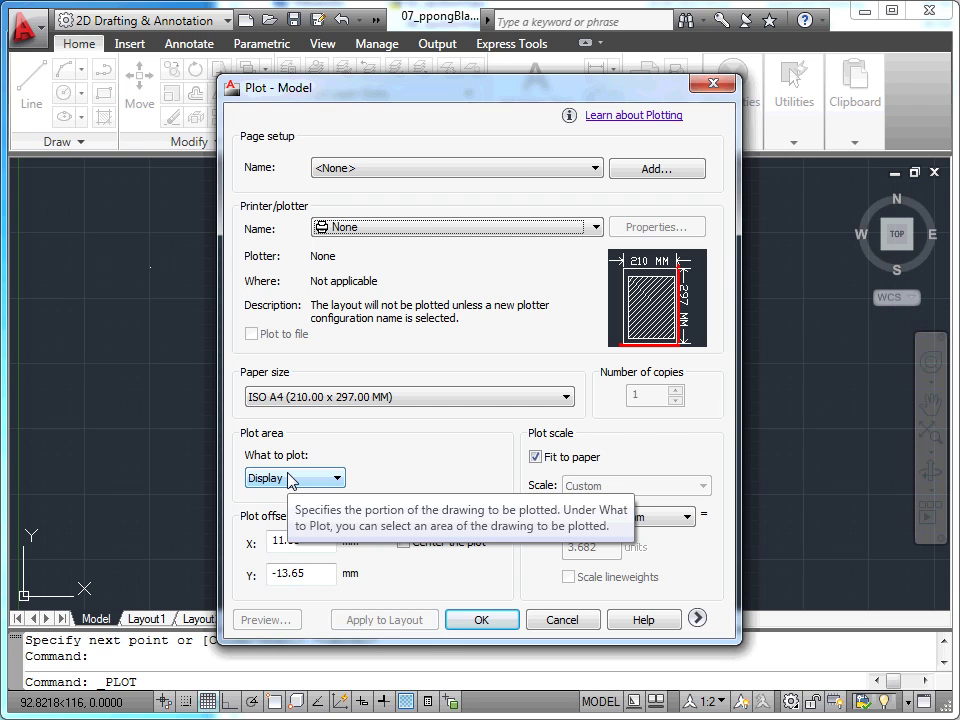
{"action": "left_click", "coordinate": [720, 85]}
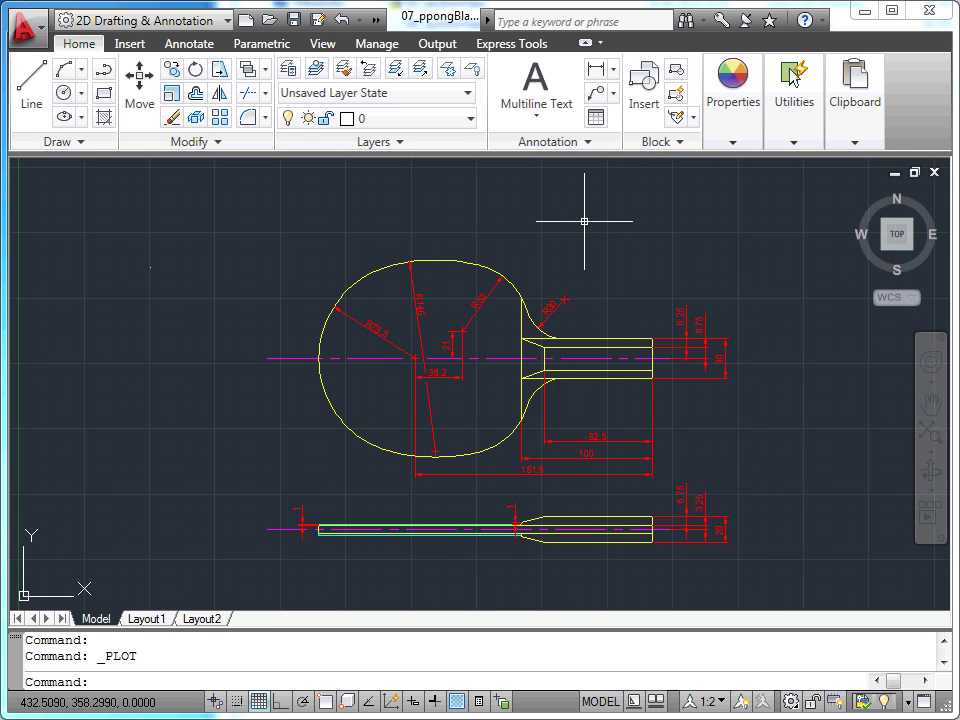
{"action": "left_click", "coordinate": [62, 94]}
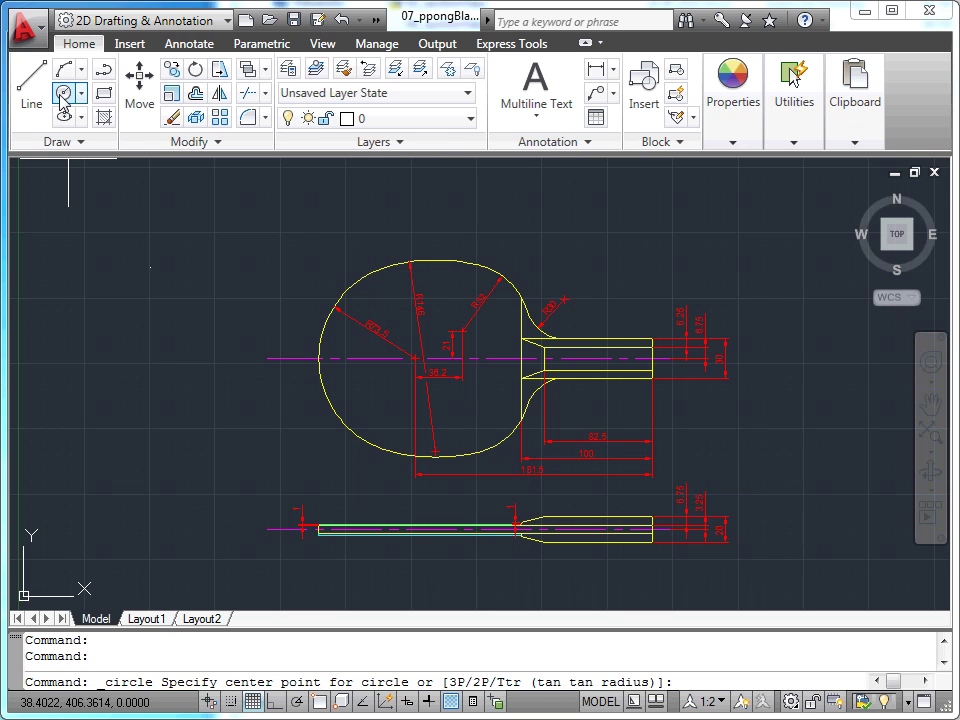
{"action": "key", "text": "F1"}
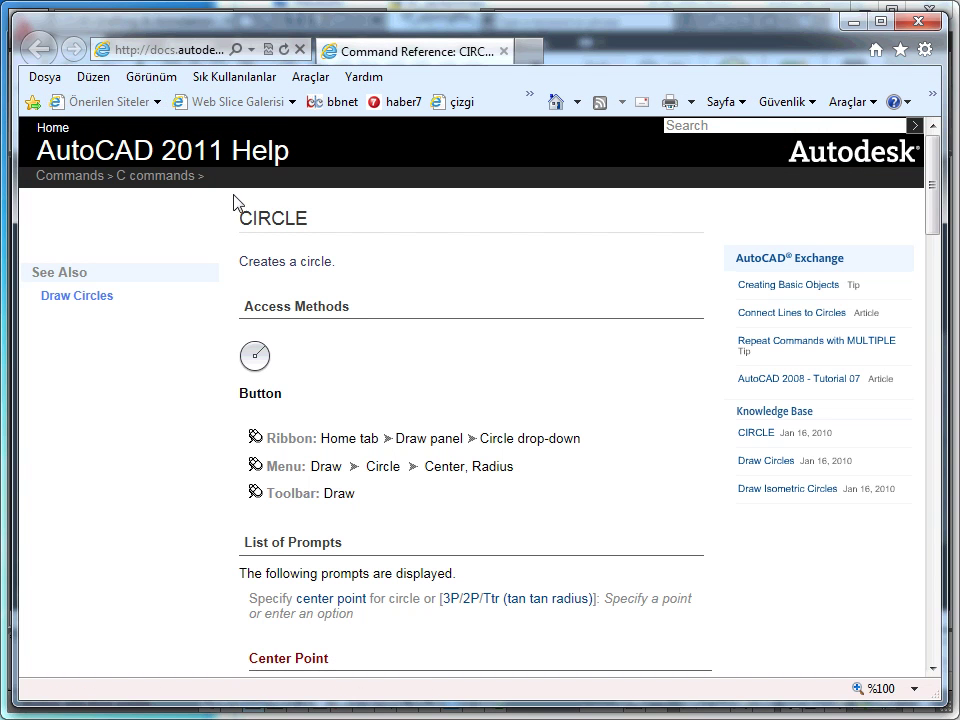
{"action": "left_click_drag", "start_coordinate": [930, 225], "coordinate": [934, 286]}
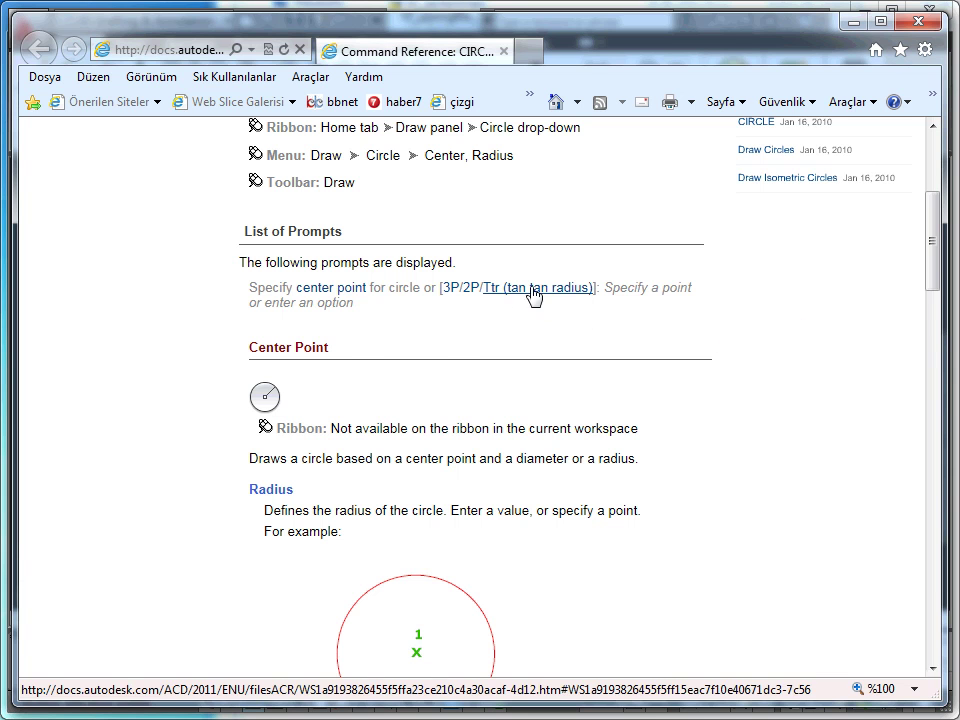
{"action": "left_click", "coordinate": [471, 289]}
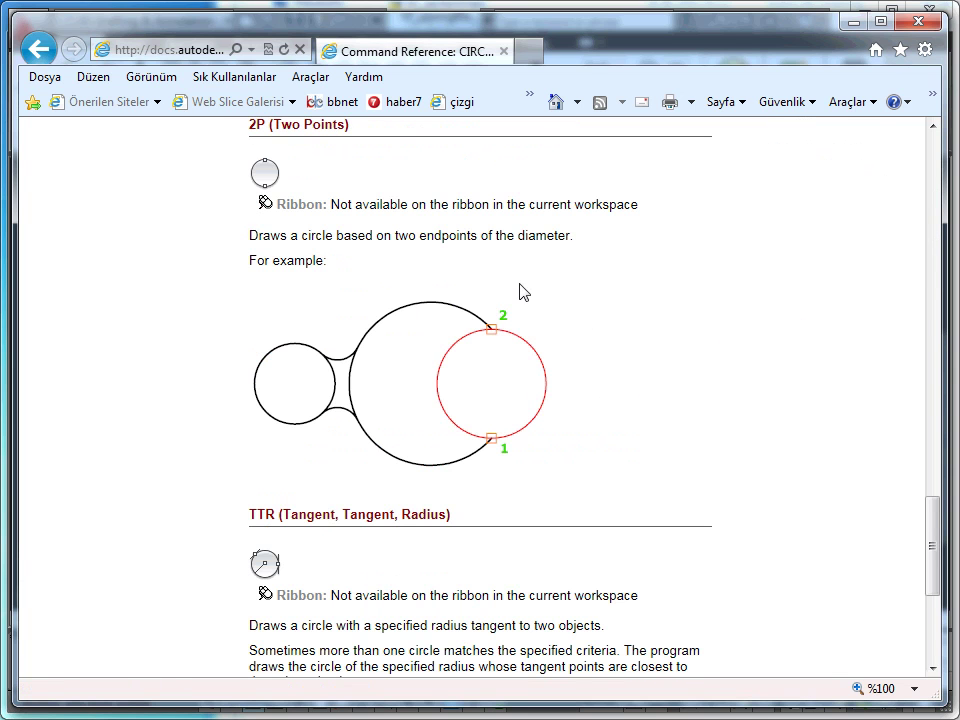
{"action": "left_click", "coordinate": [926, 21]}
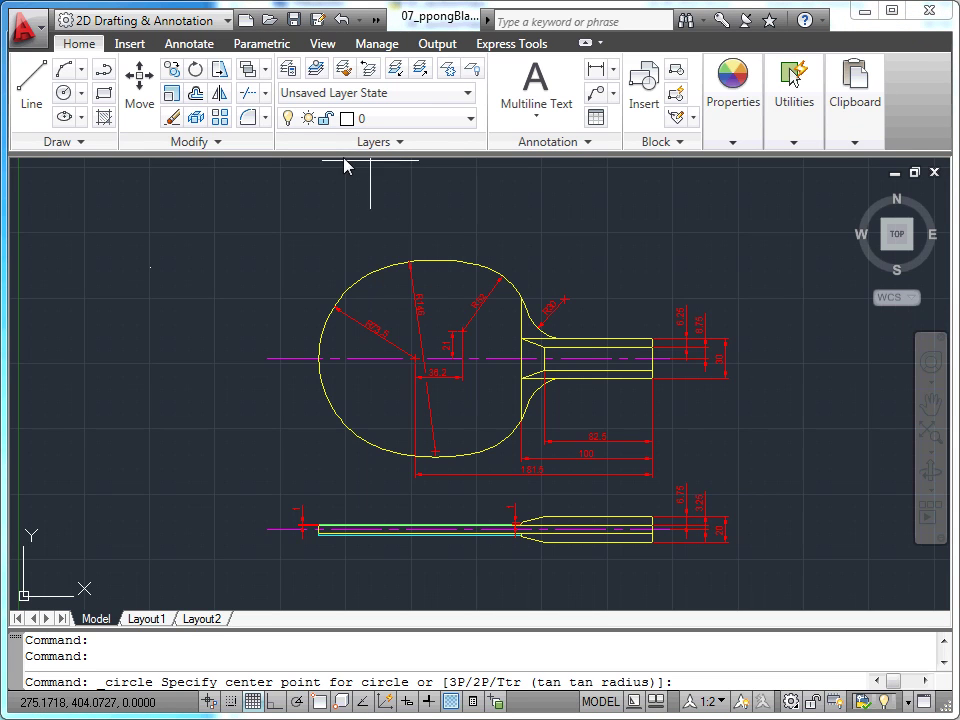
- Find Plot through an application-menu search for 'plot', open Plot - Model, and close it unplotted
{"action": "left_click", "coordinate": [25, 44]}
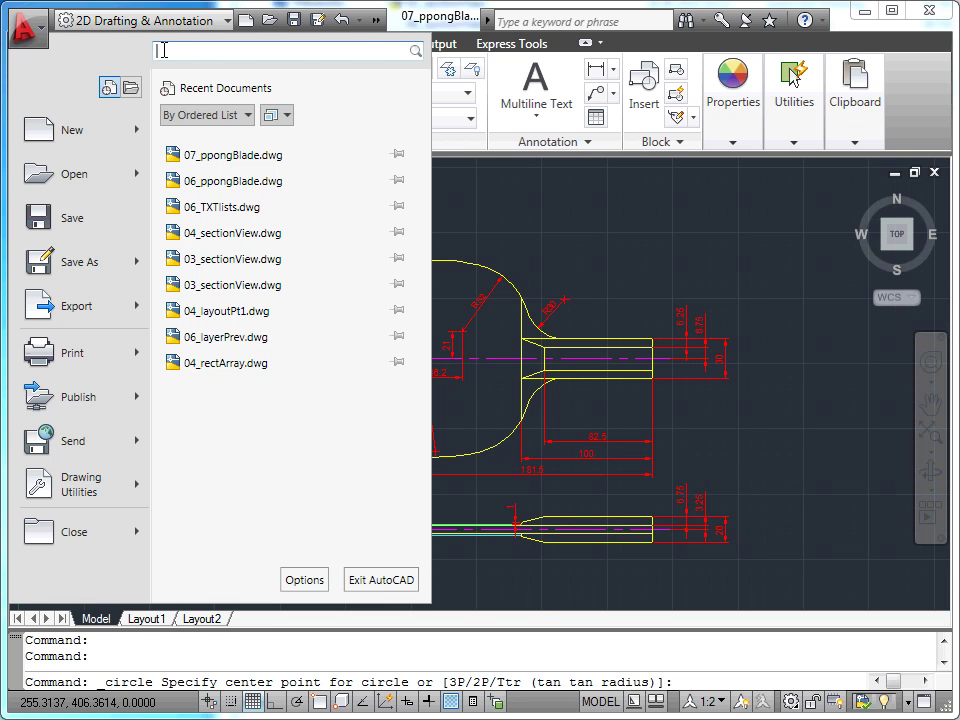
{"action": "type", "text": "plot"}
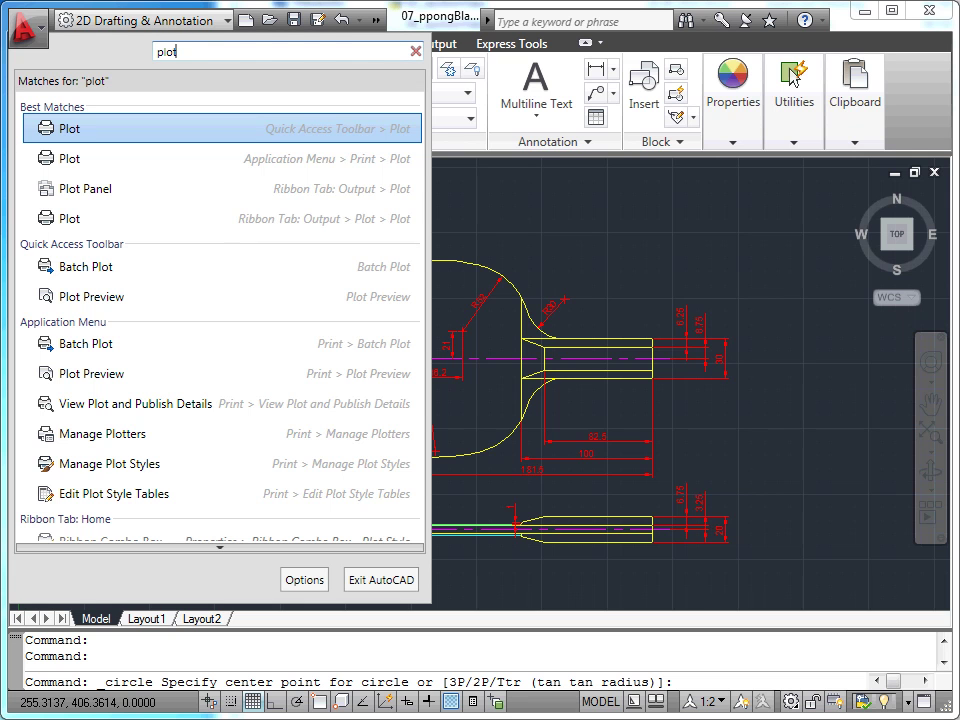
{"action": "key", "text": "Down"}
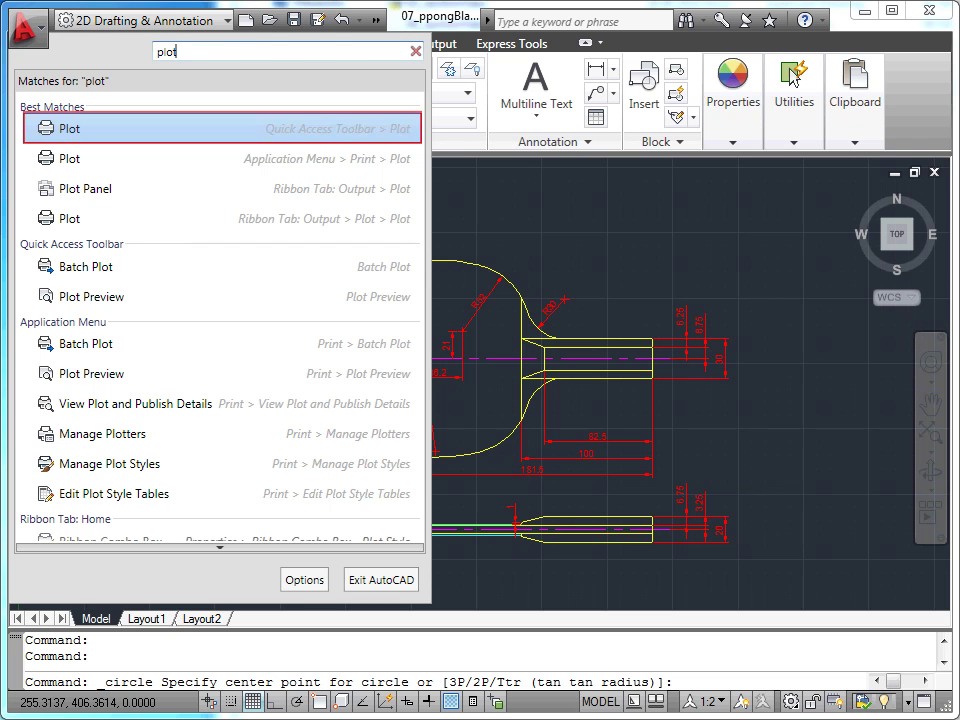
{"action": "key", "text": "Down"}
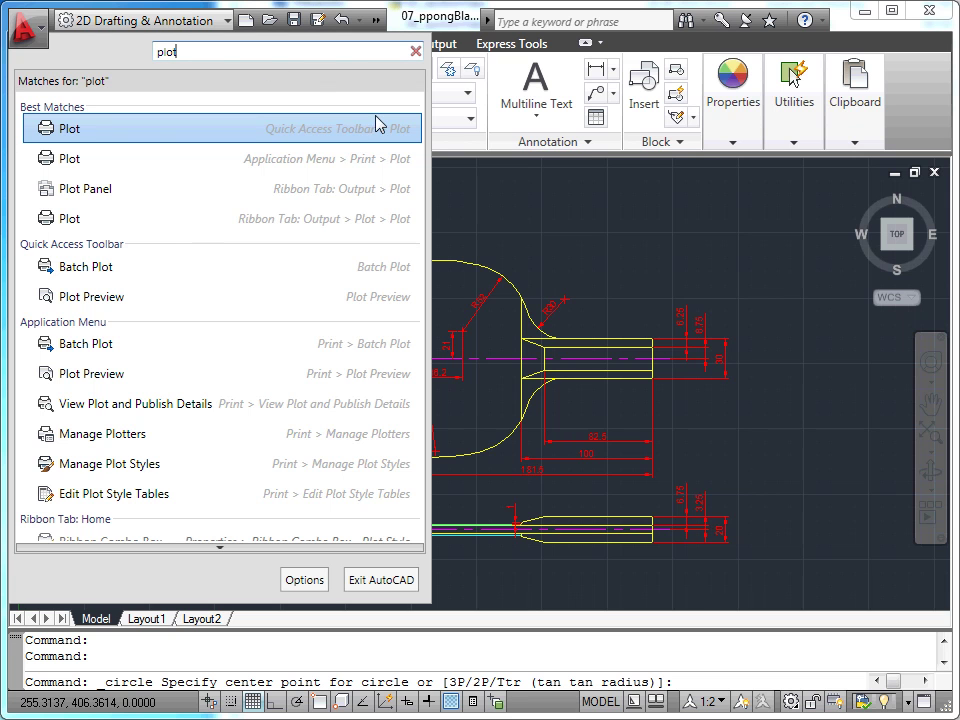
{"action": "left_click", "coordinate": [385, 164]}
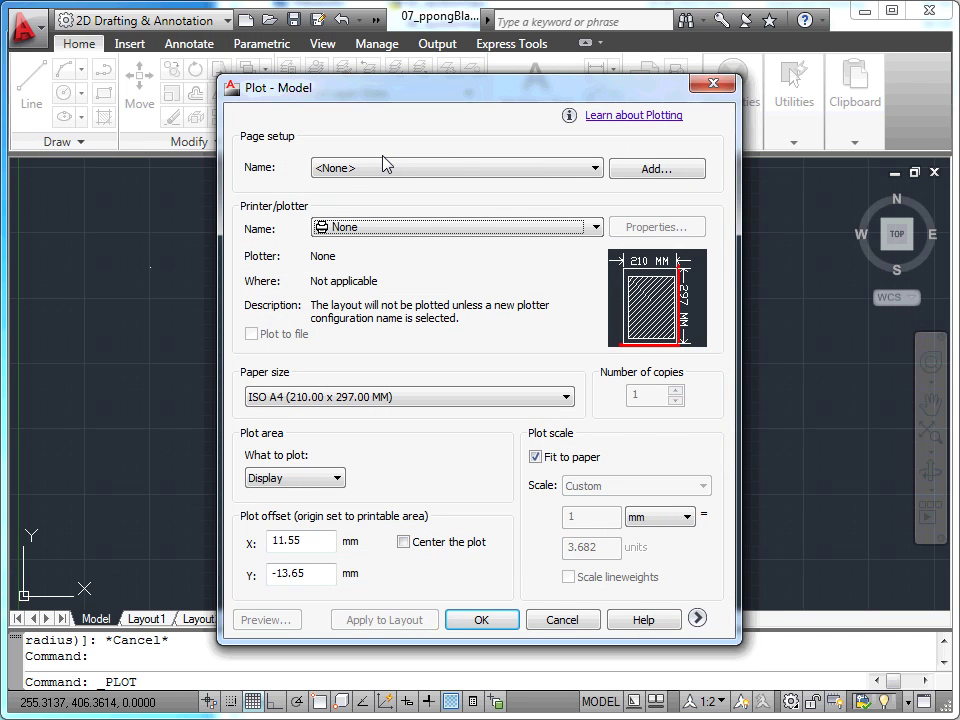
{"action": "left_click", "coordinate": [714, 85]}
{"action": "mouse_move", "coordinate": [733, 85]}
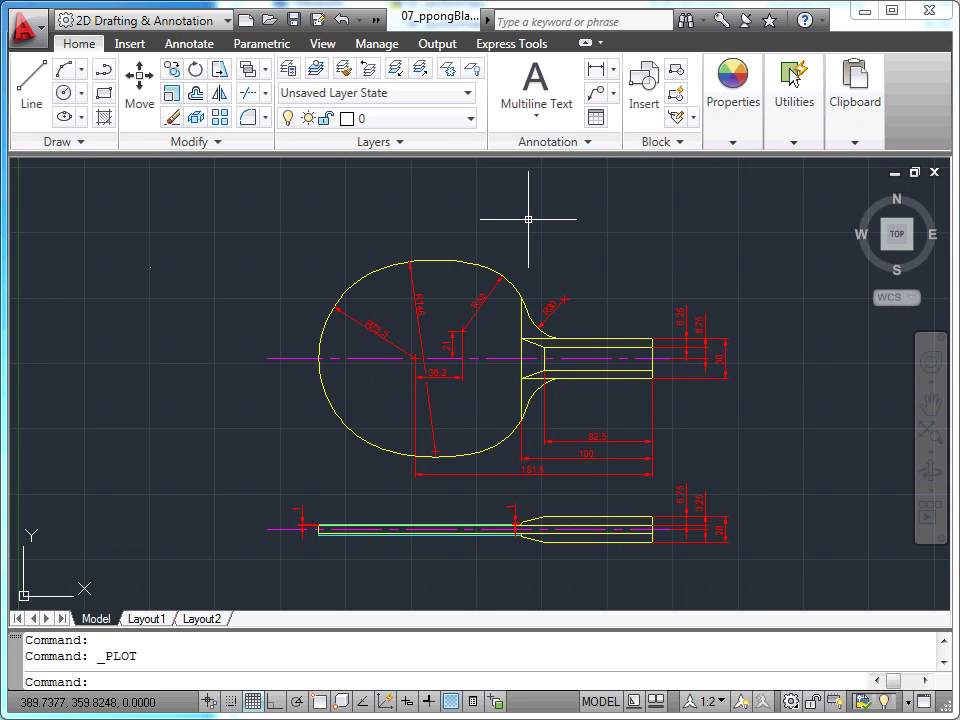
- Open AutoCAD 2011 Help with F1 and search it for 'plotting'
{"action": "key", "text": "F1"}
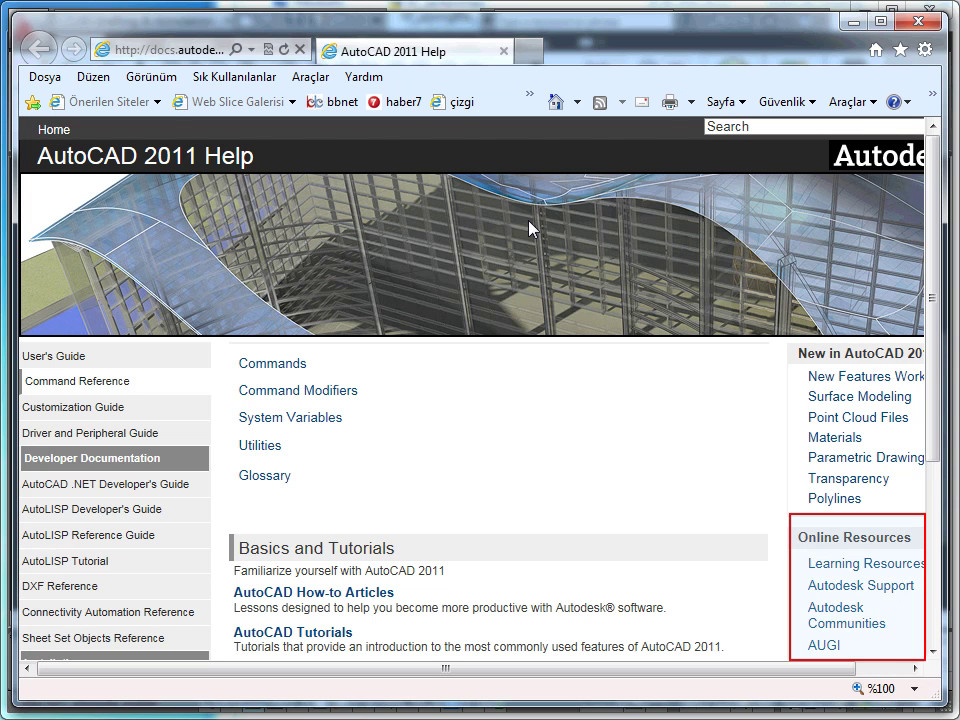
{"action": "left_click_drag", "start_coordinate": [936, 278], "coordinate": [943, 486]}
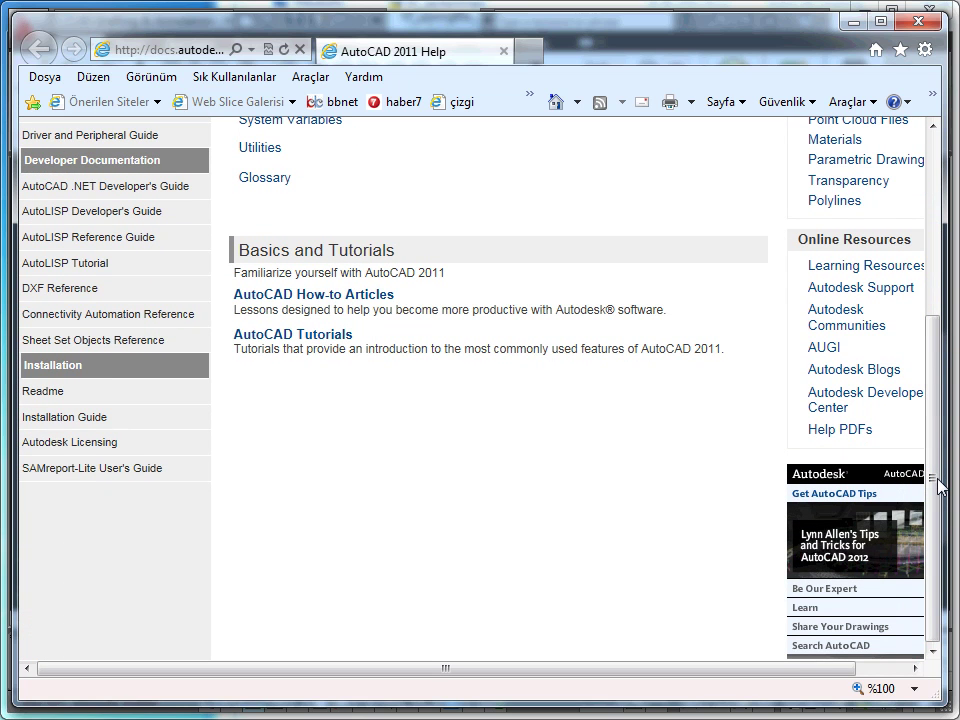
{"action": "left_click_drag", "start_coordinate": [940, 486], "coordinate": [936, 291]}
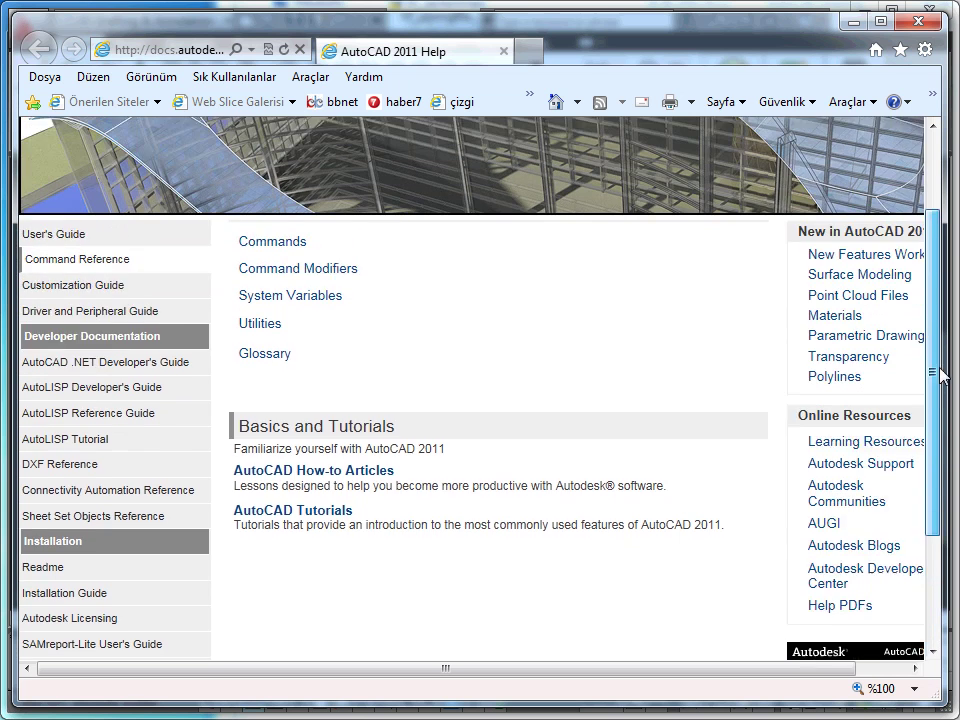
{"action": "left_click", "coordinate": [728, 127]}
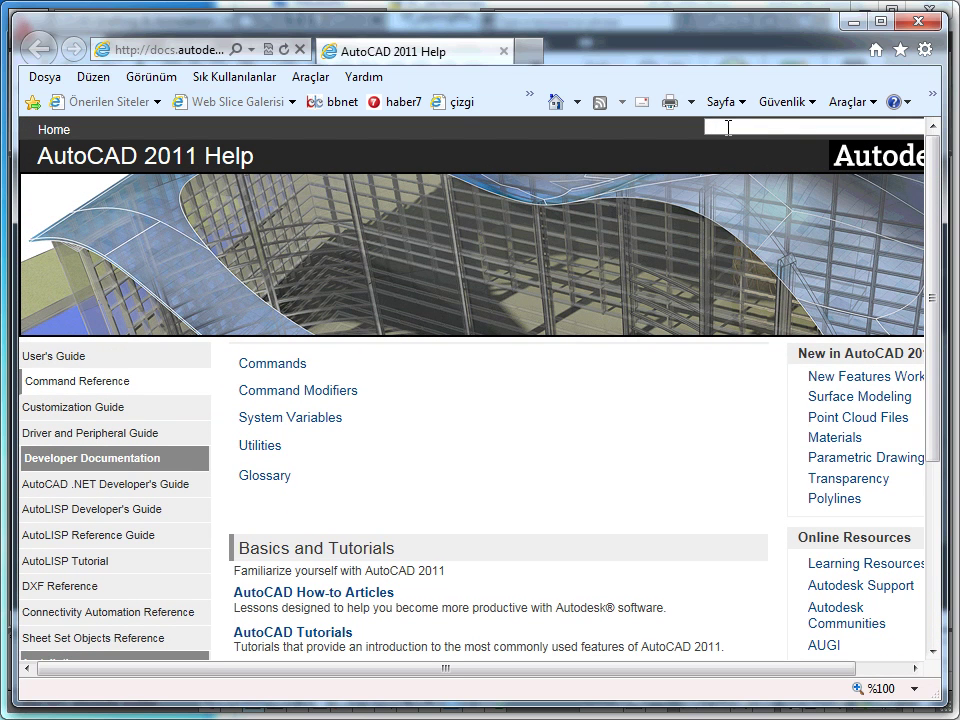
{"action": "type", "text": "plotting"}
{"action": "key", "text": "Return"}
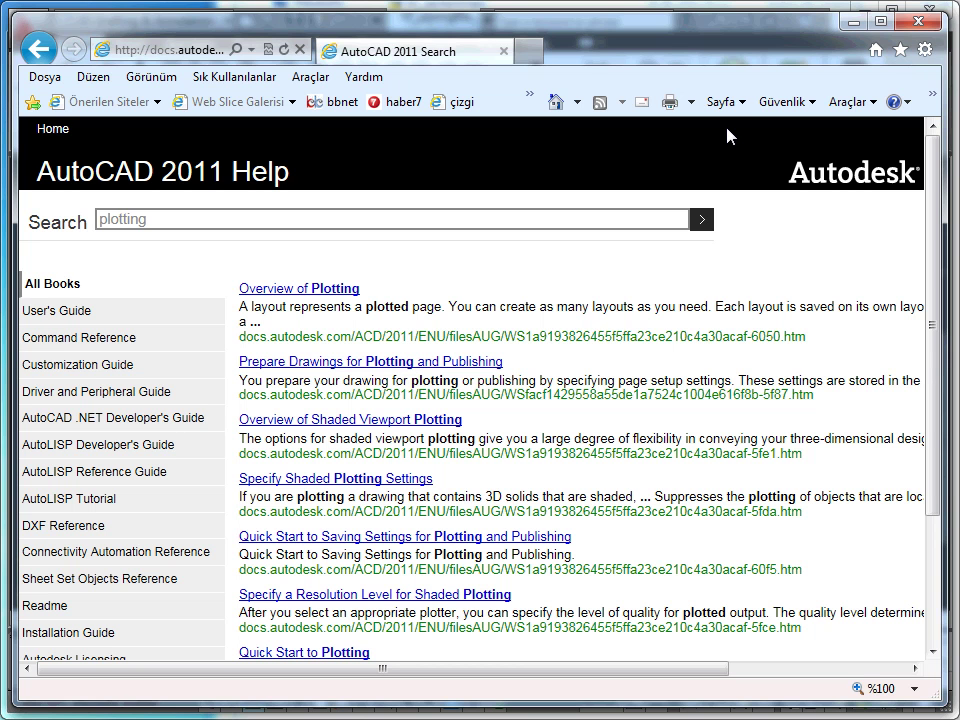
- Close the Internet Explorer help window to return to the blade drawing
{"action": "left_click", "coordinate": [918, 20]}
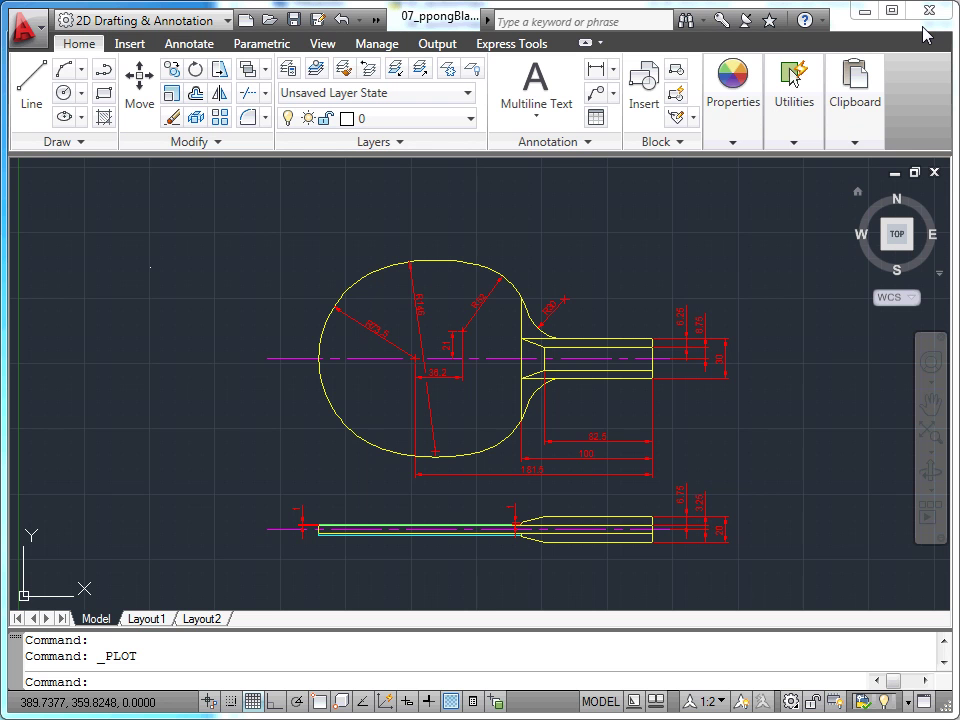